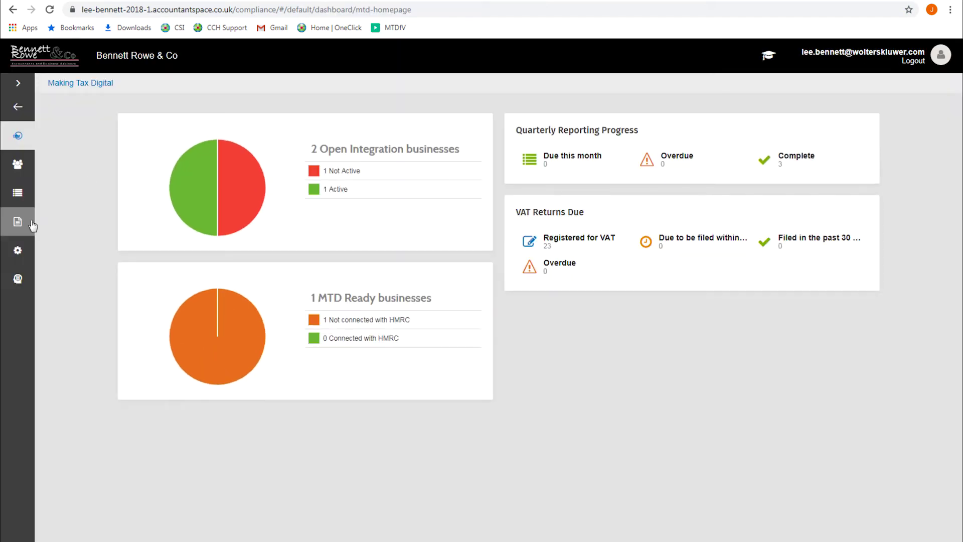
Add a return for The Bayside Diner Limited and upload '1 VAT Return.xls' for 01/04/2017-30/04/2017.
{"action": "left_click", "coordinate": [19, 223]}
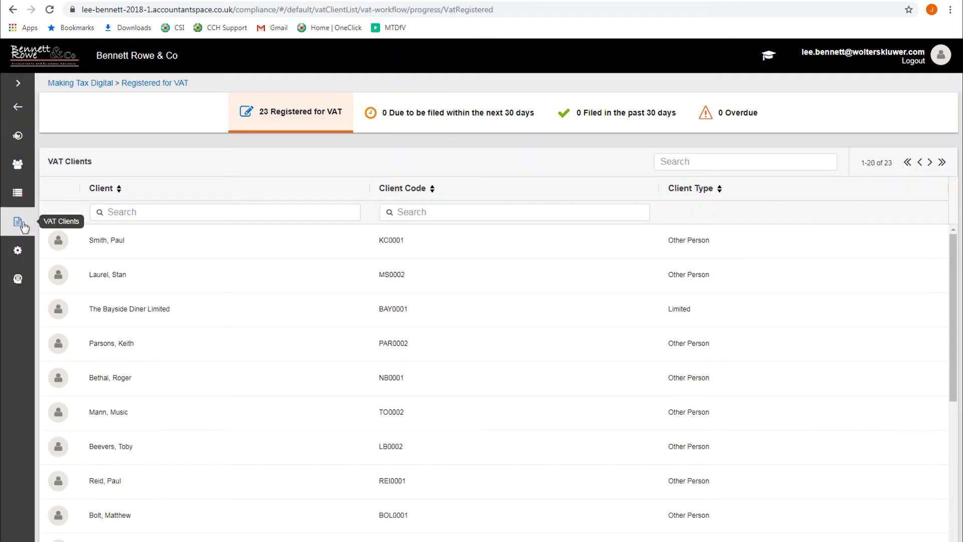
{"action": "left_click", "coordinate": [145, 310]}
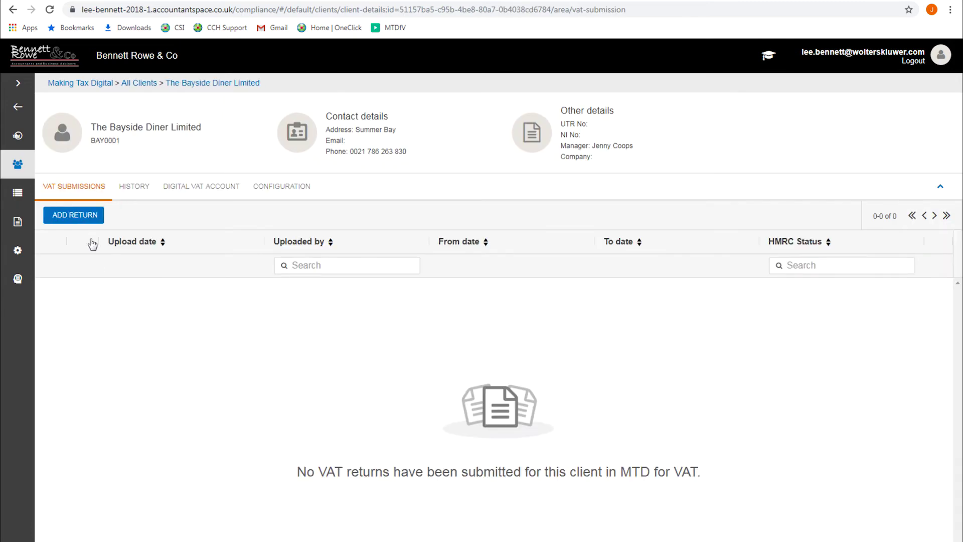
{"action": "left_click", "coordinate": [78, 216]}
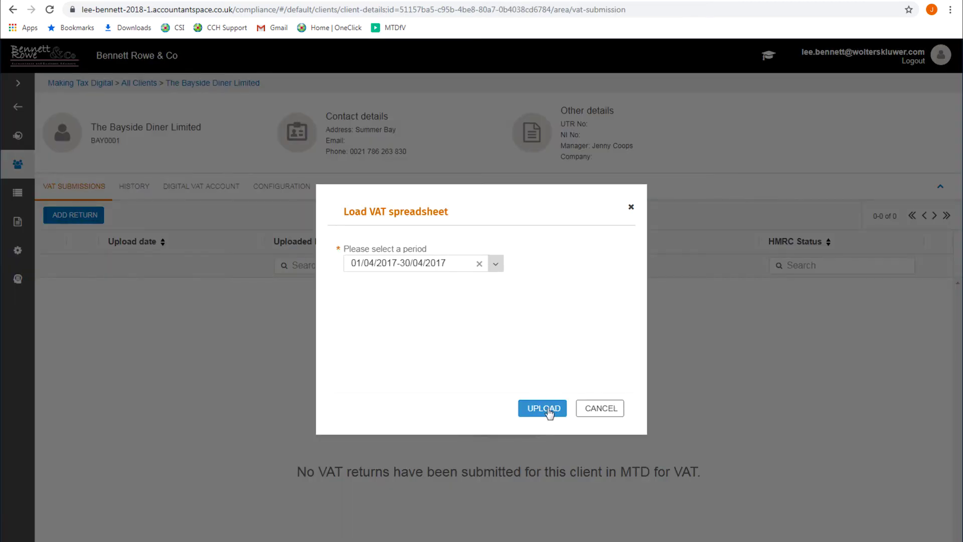
{"action": "left_click", "coordinate": [549, 414]}
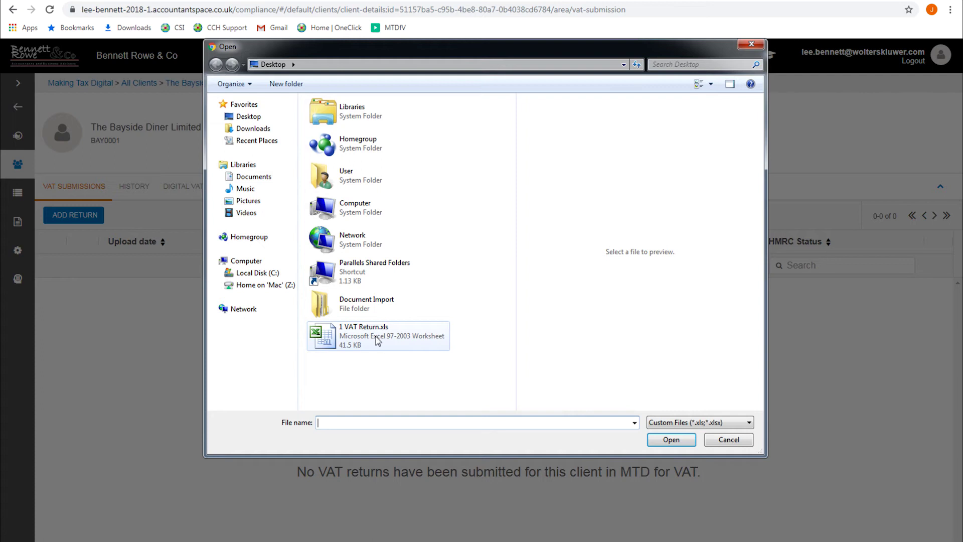
{"action": "left_click", "coordinate": [379, 341]}
{"action": "left_click", "coordinate": [687, 441]}
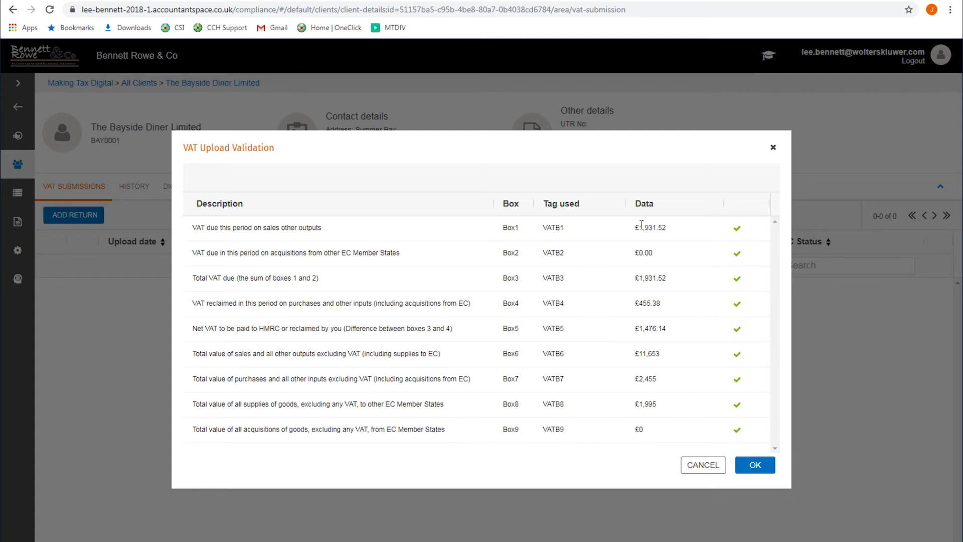
Accept the nine validated box figures and open the uploaded April 2017 return.
{"action": "left_click", "coordinate": [756, 466]}
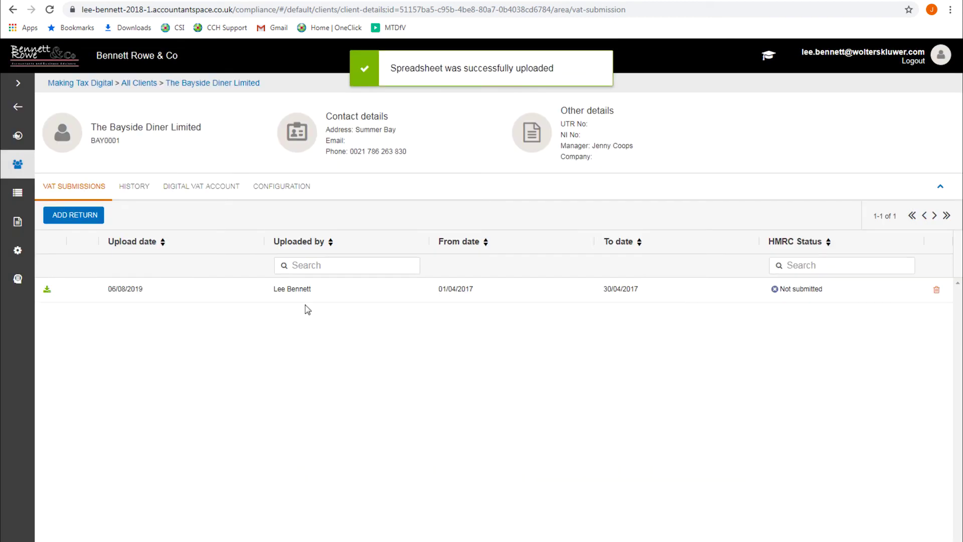
{"action": "left_click", "coordinate": [303, 291]}
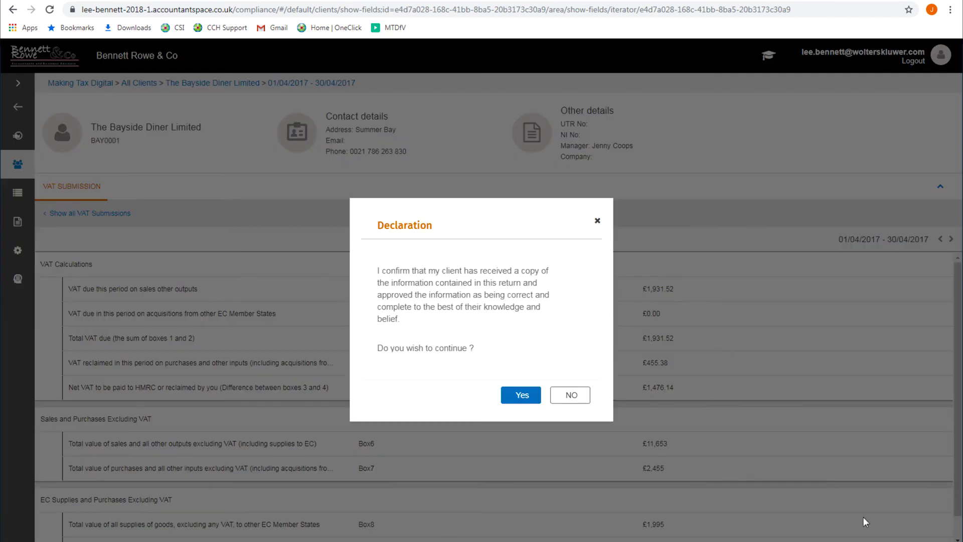
Confirm the declaration to send the April 2017 return, then review its receipt among all submissions.
{"action": "left_click", "coordinate": [529, 400]}
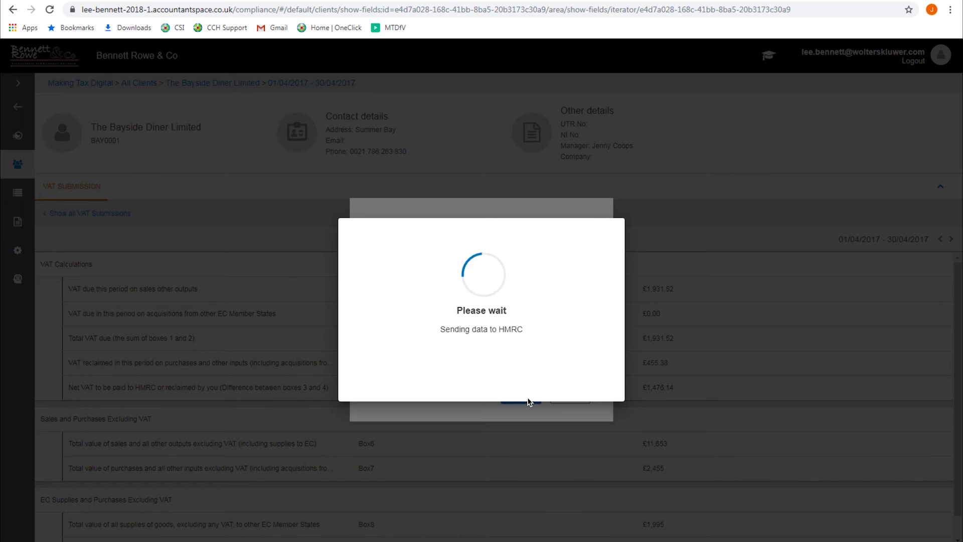
{"action": "left_click", "coordinate": [480, 342]}
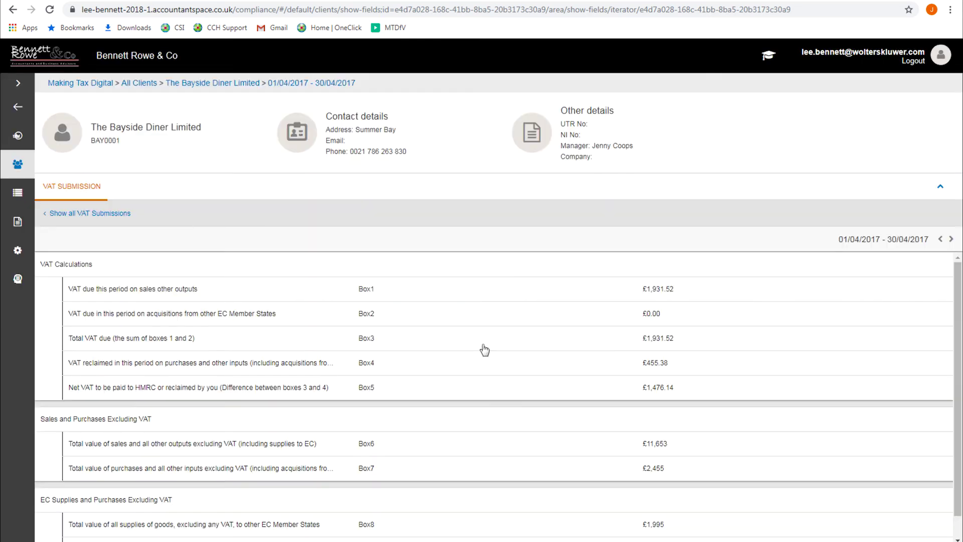
{"action": "left_click", "coordinate": [78, 216]}
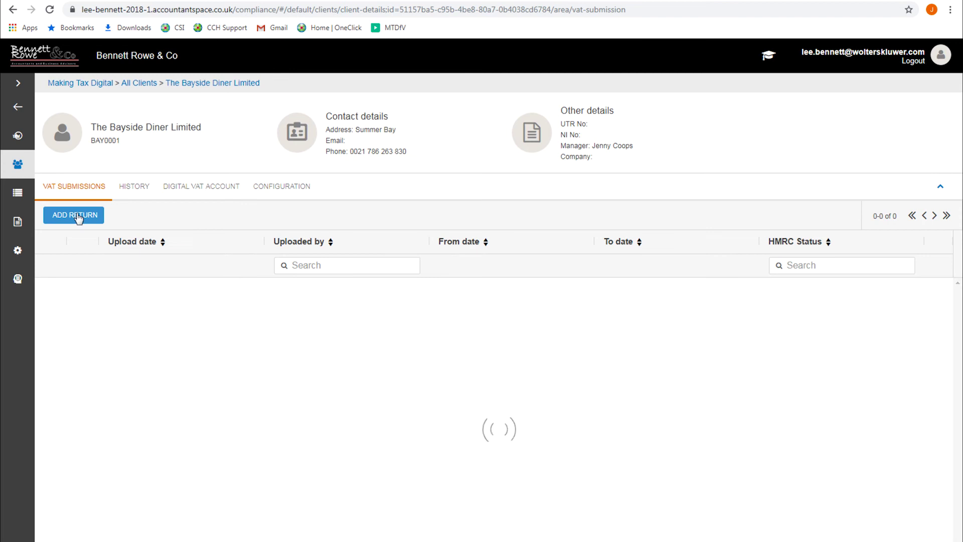
{"action": "left_click", "coordinate": [80, 290]}
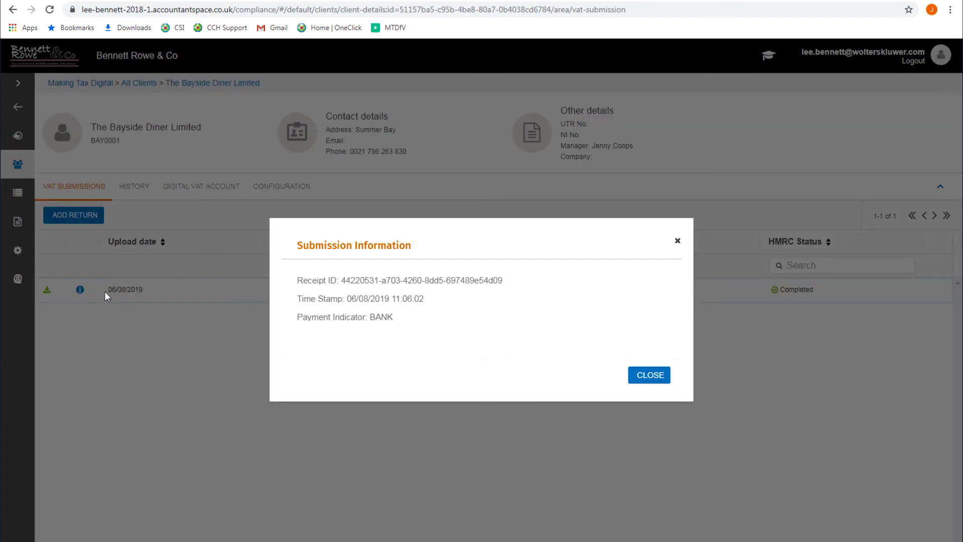
{"action": "left_click", "coordinate": [658, 378]}
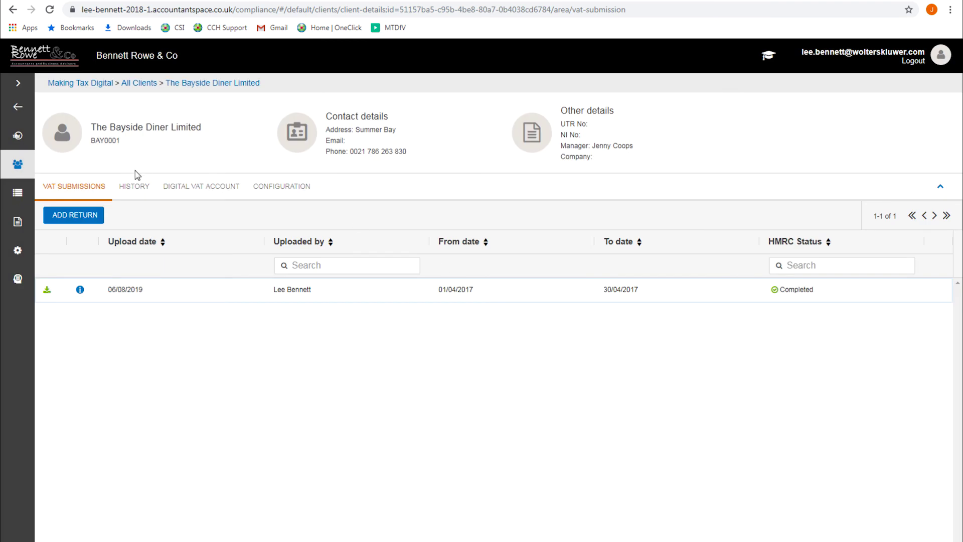
Check the Success entry under History, then view the Digital VAT Account liabilities.
{"action": "left_click", "coordinate": [134, 188]}
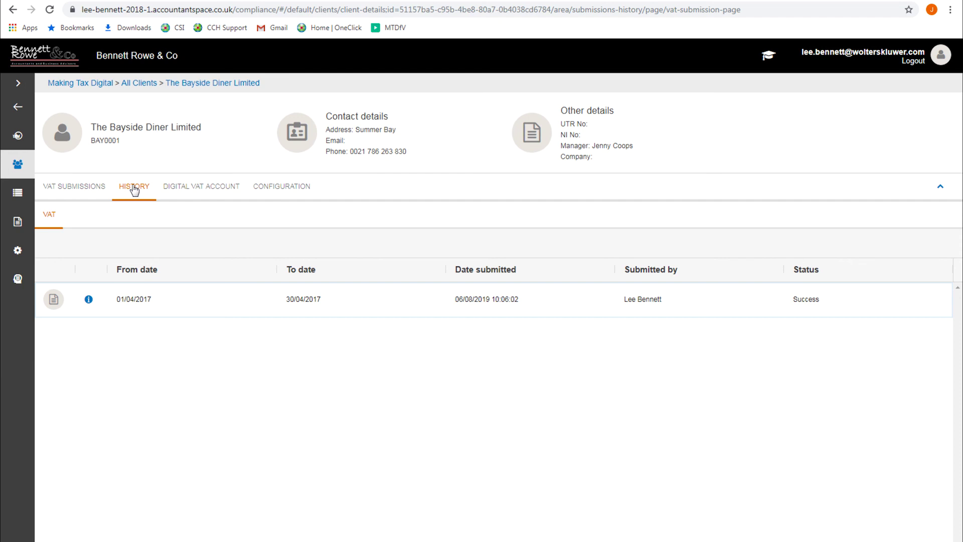
{"action": "left_click", "coordinate": [199, 192]}
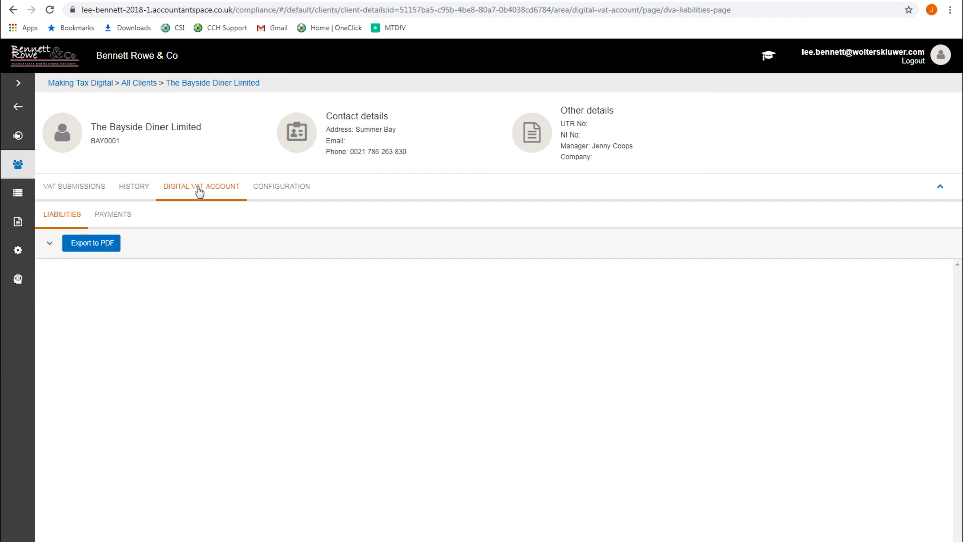